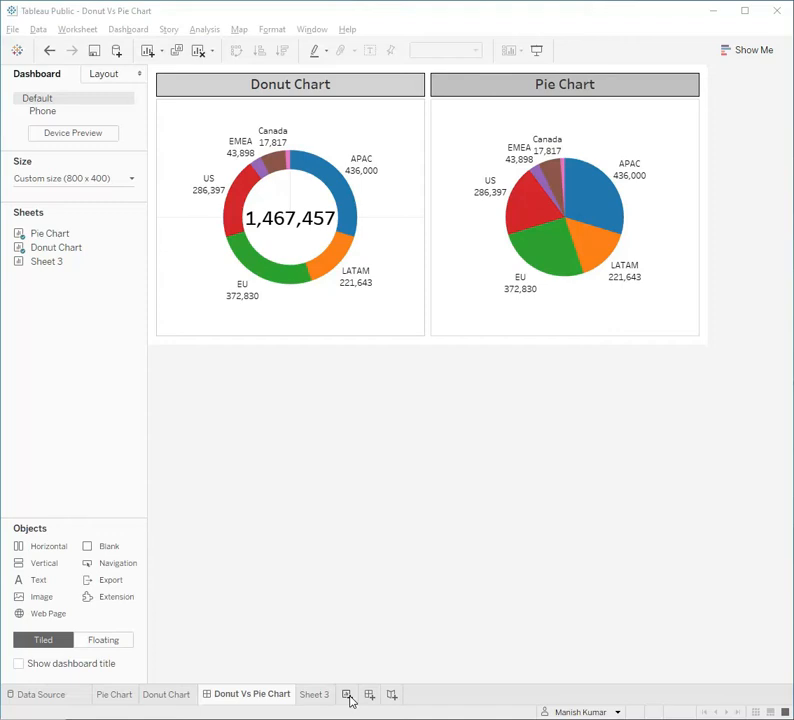
# Step: Create a new worksheet and build a pie chart of Profit by Market using Show Me
pyautogui.click(347, 694)
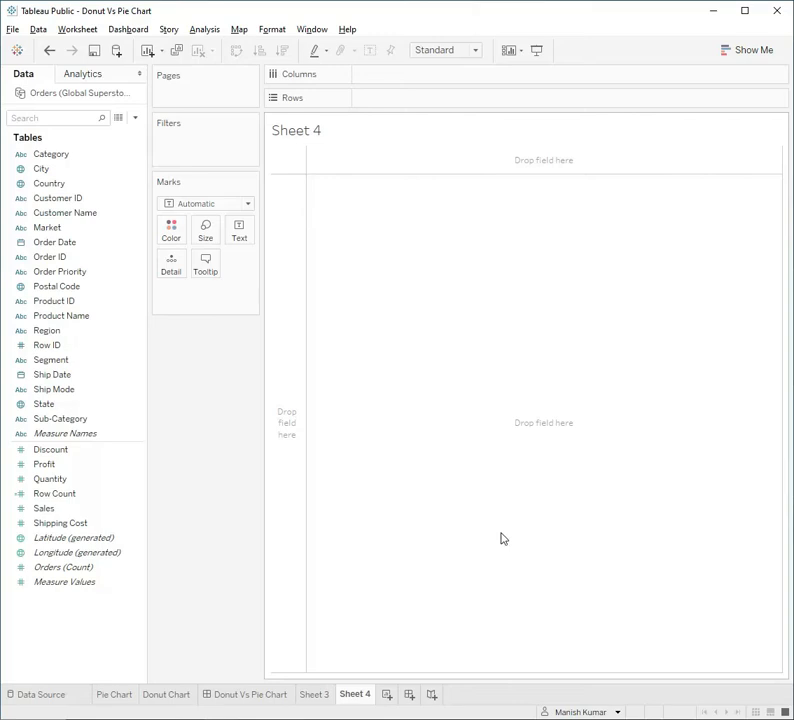
pyautogui.click(113, 299)
pyautogui.click(70, 228)
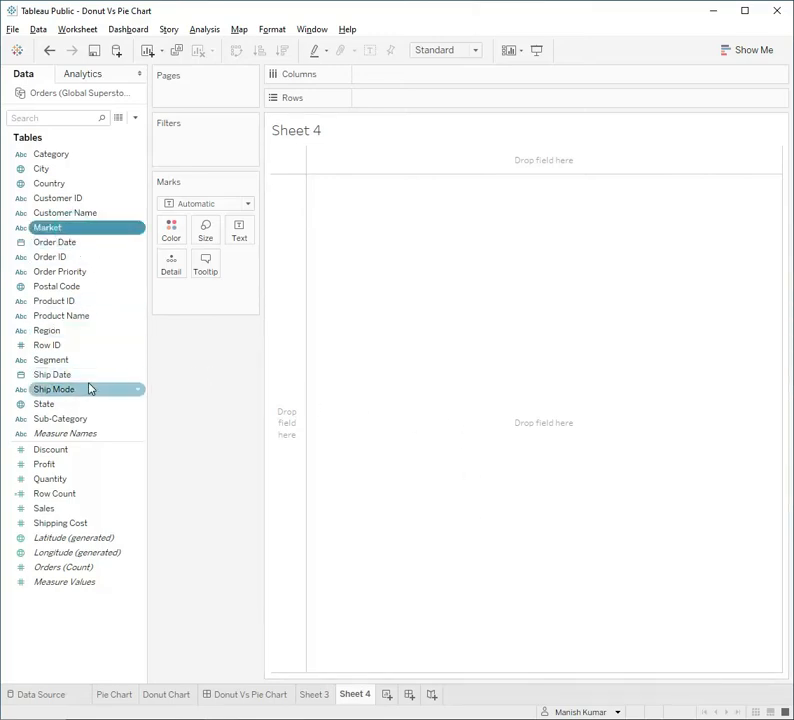
pyautogui.keyDown('ctrl'); pyautogui.click(84, 467); pyautogui.keyUp('ctrl')
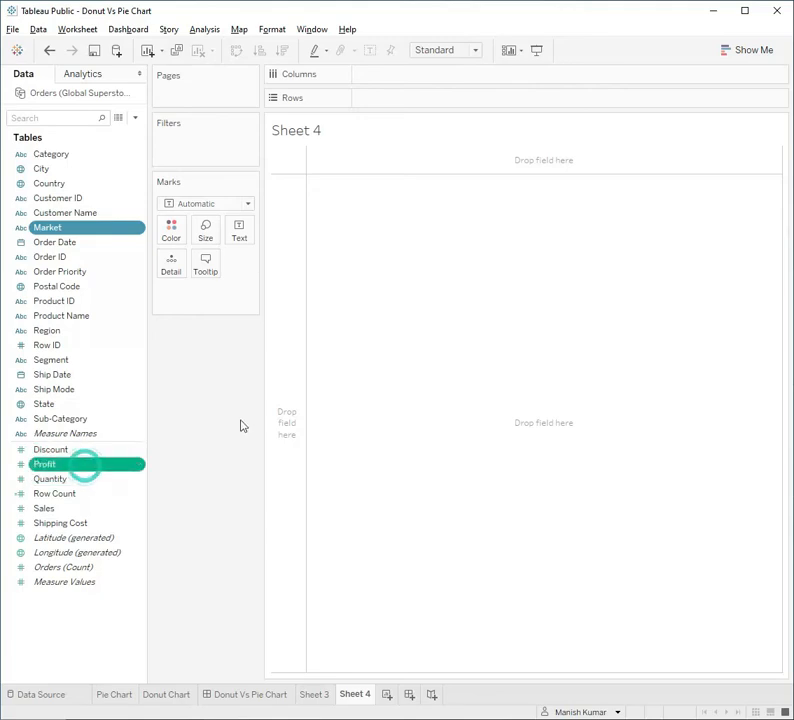
pyautogui.click(752, 52)
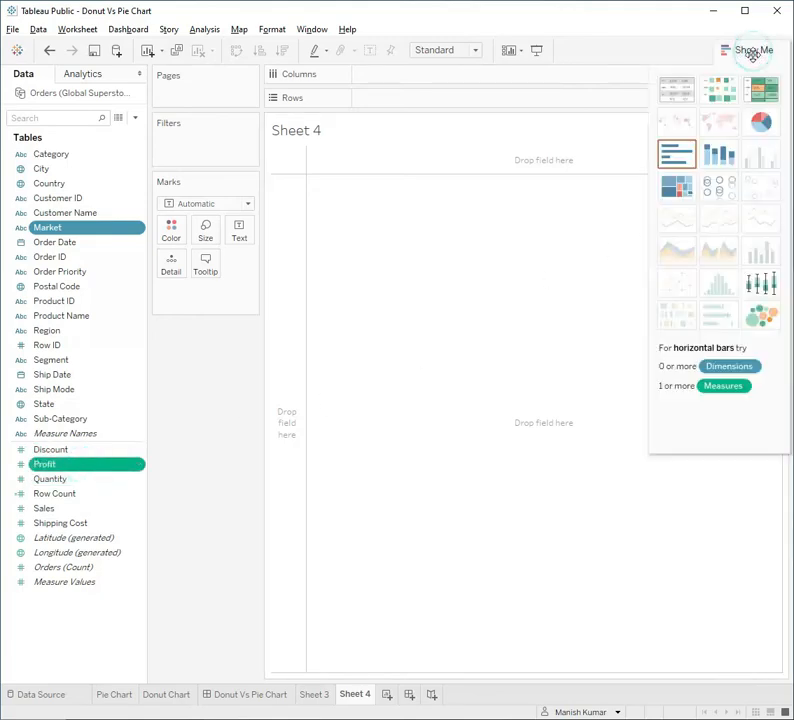
pyautogui.click(762, 122)
pyautogui.click(757, 51)
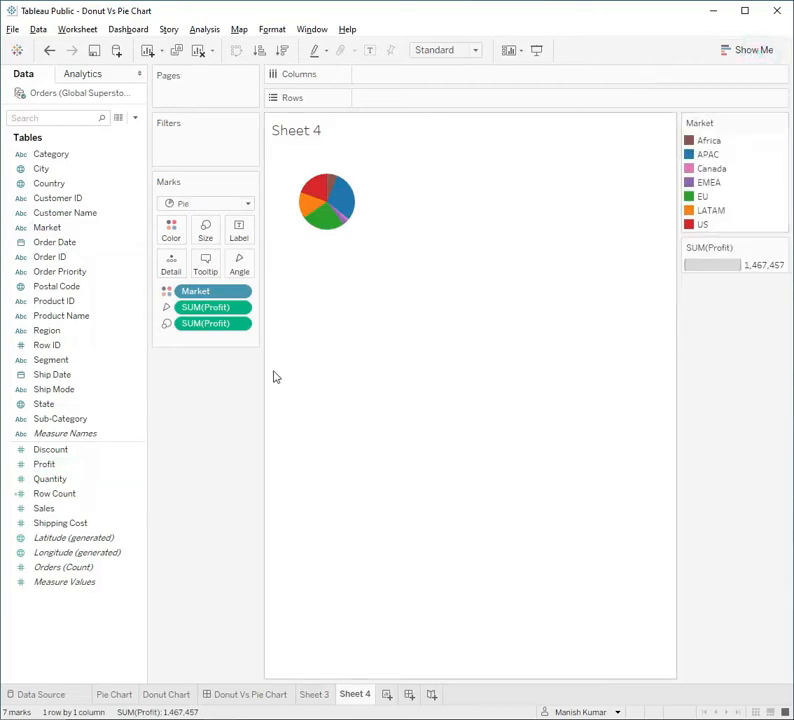
# Step: Inspect the name and formula of the Row Count calculated field without changing it
pyautogui.rightClick(83, 500)
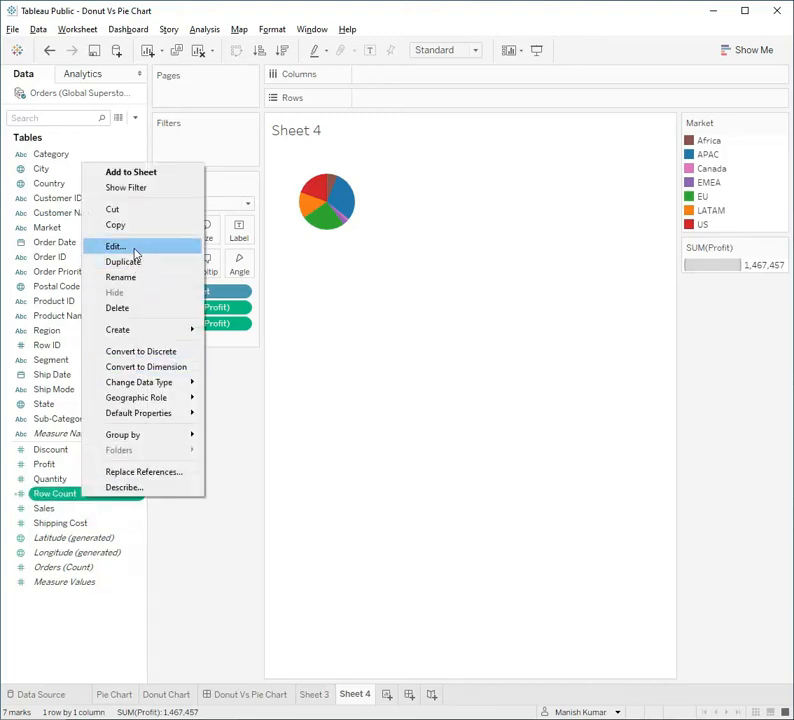
pyautogui.click(134, 248)
pyautogui.moveTo(307, 282); pyautogui.dragTo(289, 282)
pyautogui.click(323, 282)
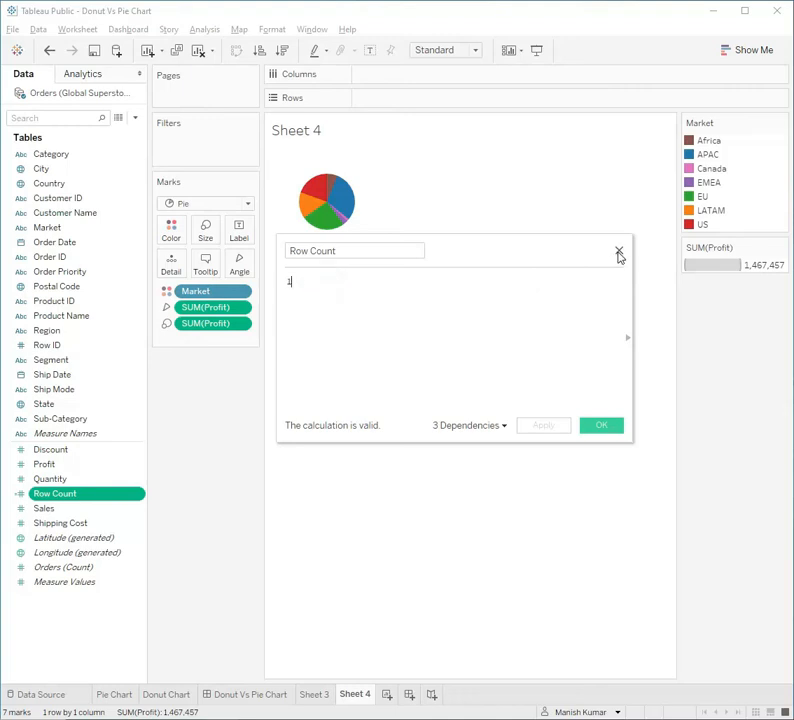
pyautogui.click(363, 250)
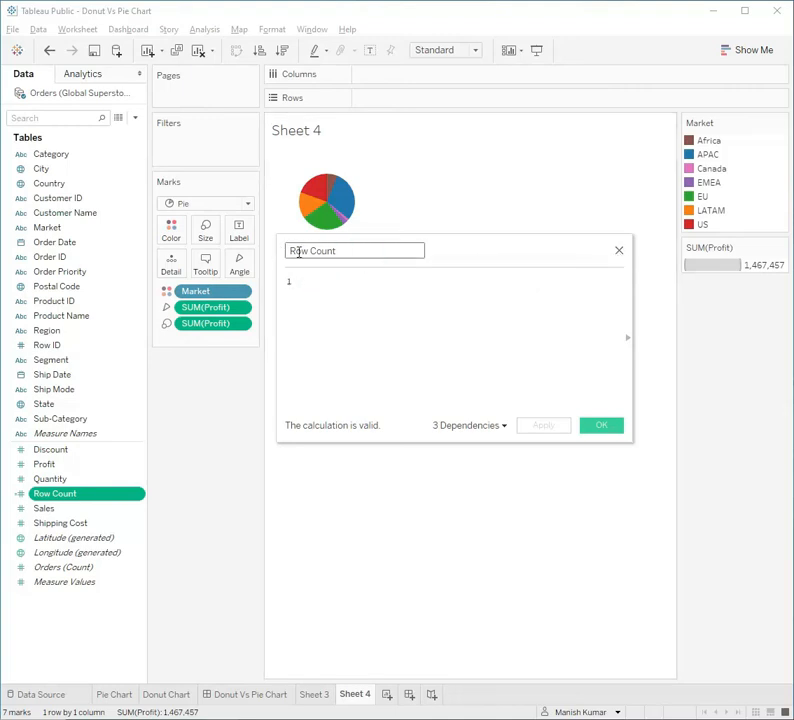
pyautogui.click(334, 289)
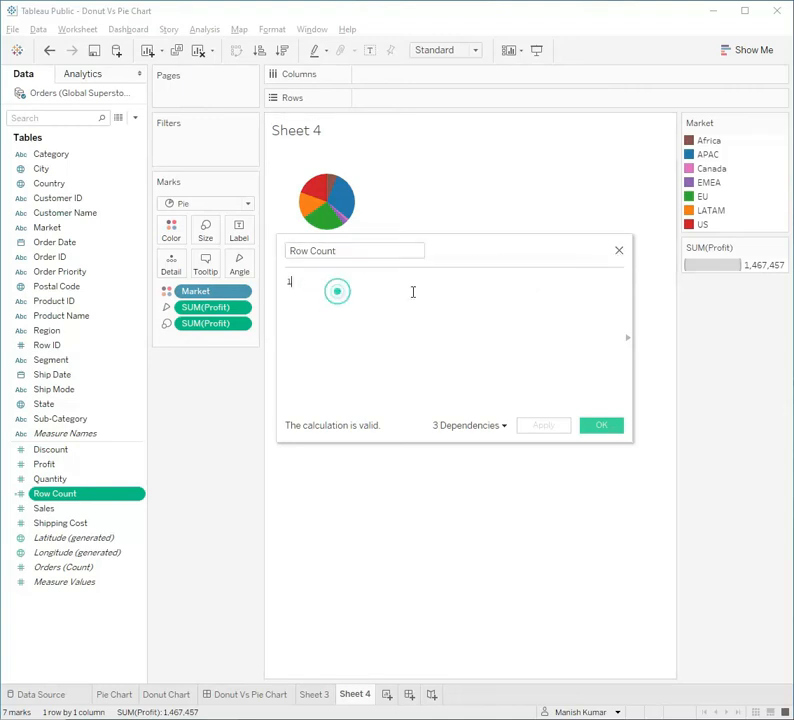
pyautogui.click(619, 250)
# Step: Place Row Count on Rows and aggregate it as Minimum
pyautogui.moveTo(106, 496); pyautogui.dragTo(427, 101)
pyautogui.click(446, 104)
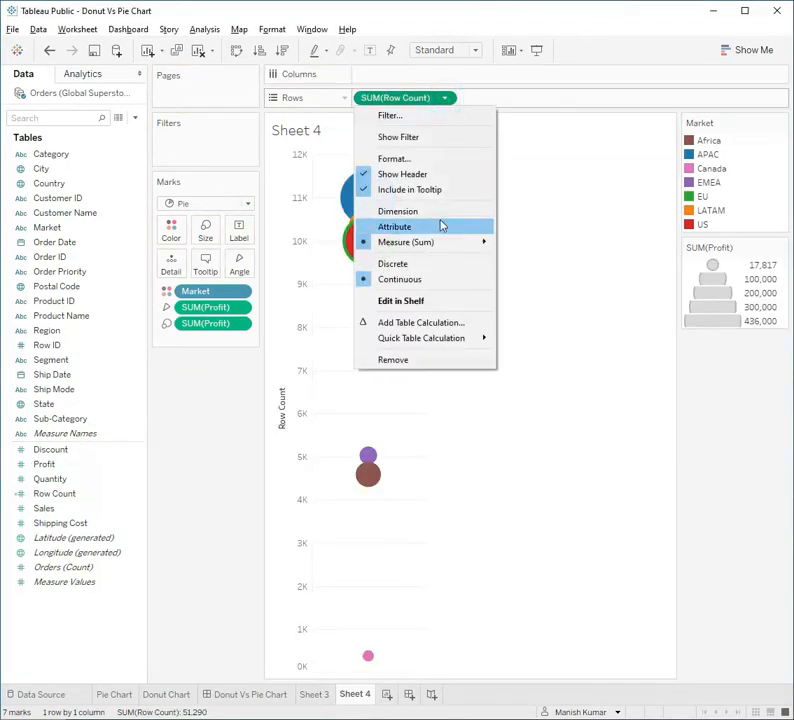
pyautogui.moveTo(442, 243)
pyautogui.click(521, 326)
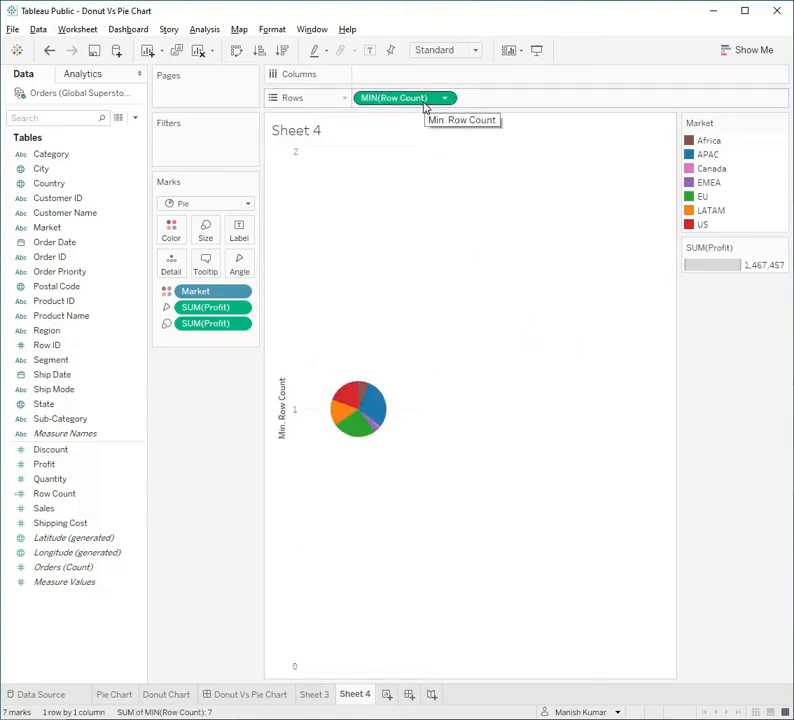
# Step: Duplicate the MIN(Row Count) field on Rows and combine the two as a dual axis
pyautogui.moveTo(425, 105); pyautogui.dragTo(528, 106)
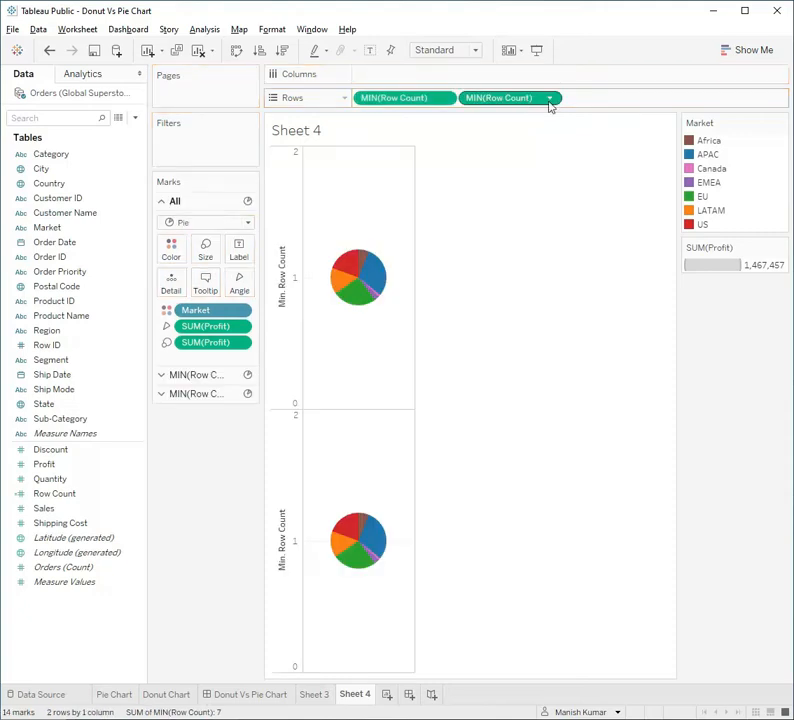
pyautogui.click(550, 99)
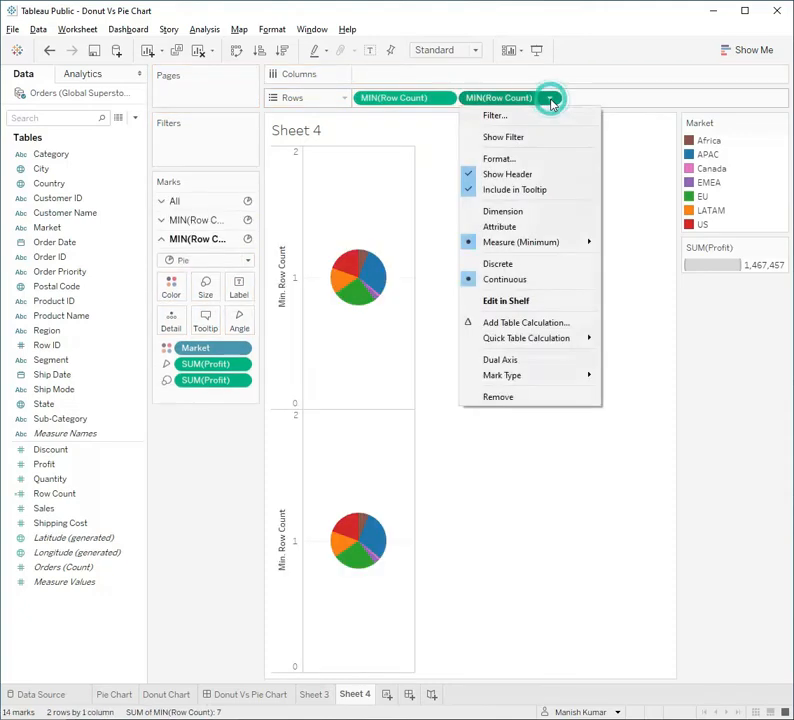
pyautogui.click(528, 360)
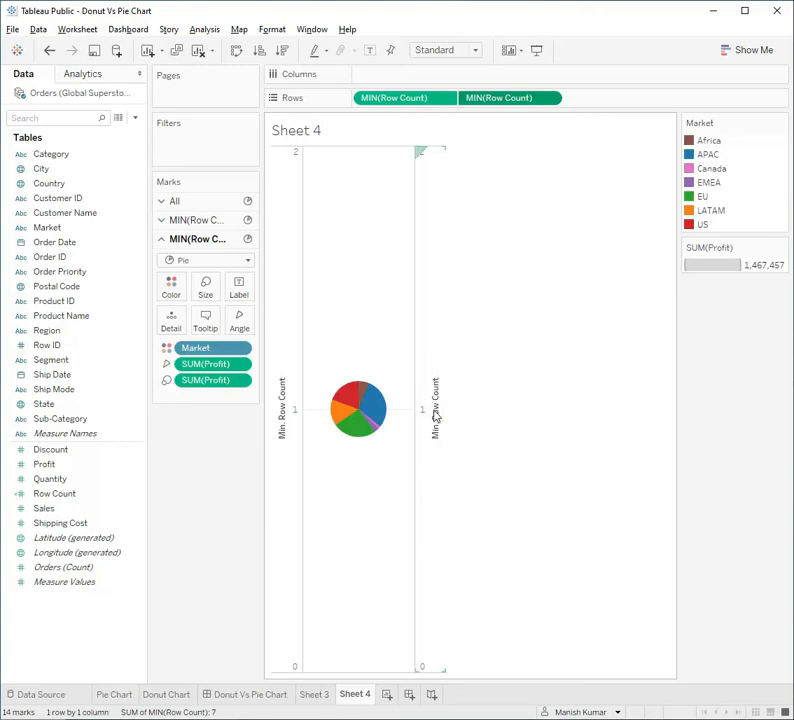
# Step: Hide the headers of both Row Count axes and widen the chart area to enlarge the pie
pyautogui.rightClick(436, 416)
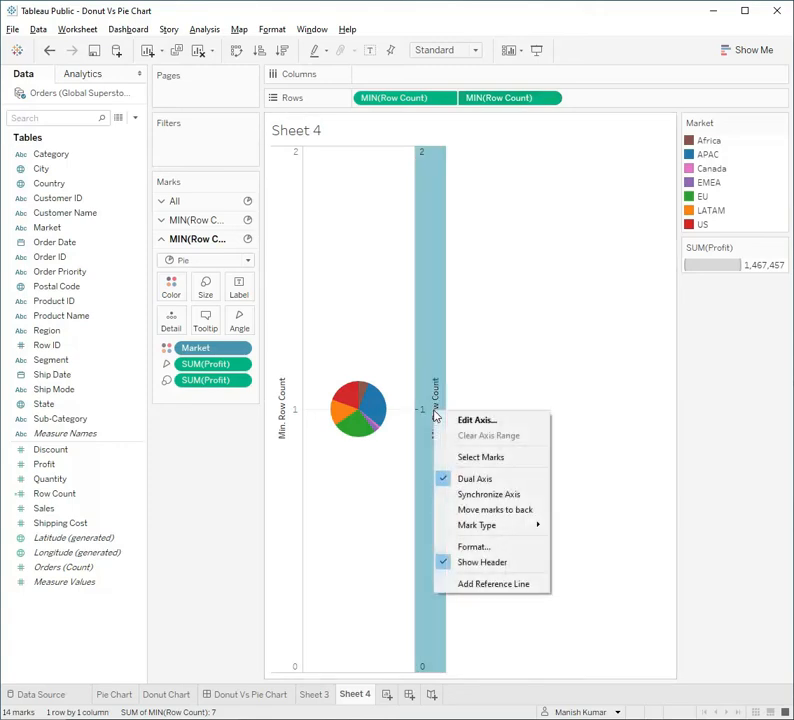
pyautogui.click(486, 561)
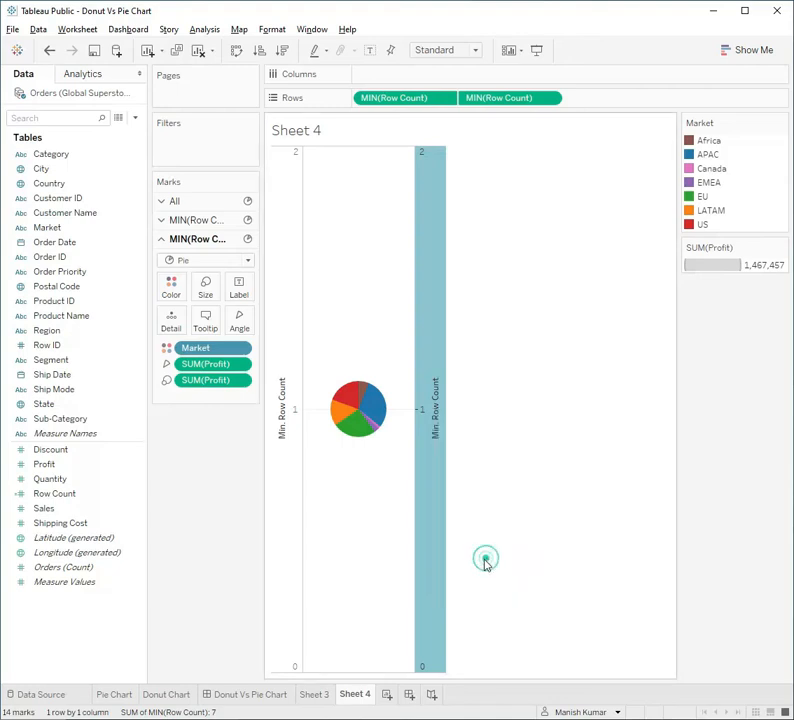
pyautogui.rightClick(298, 428)
pyautogui.click(342, 563)
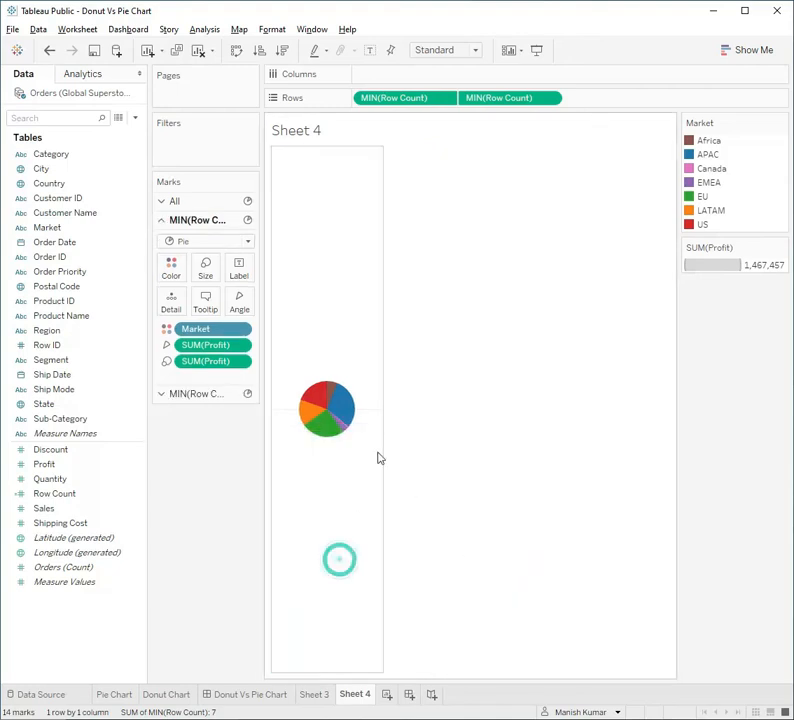
pyautogui.moveTo(382, 384); pyautogui.dragTo(541, 388)
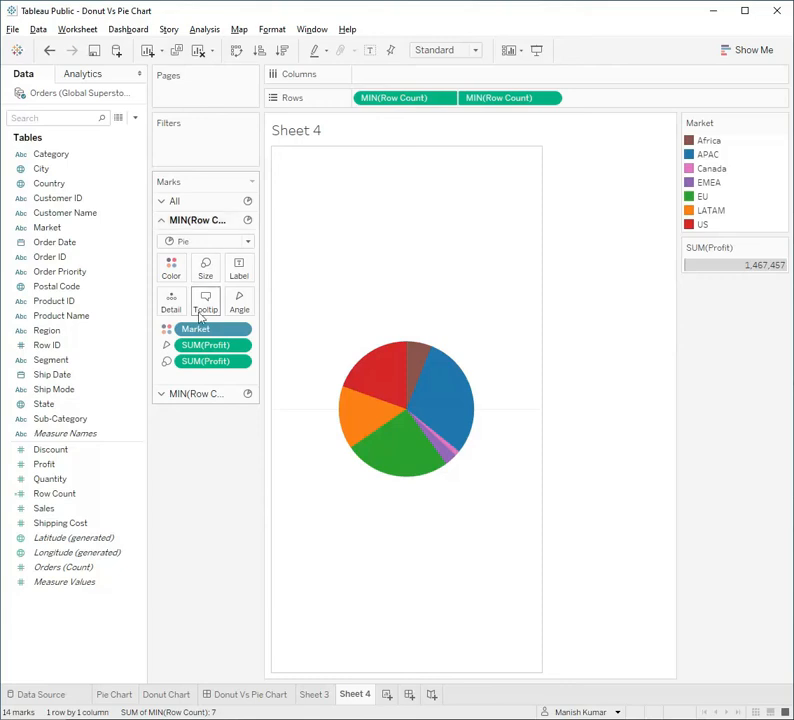
# Step: Remove Market and both Profit fields from the second MIN(Row Count) marks and colour that pie white
pyautogui.click(200, 394)
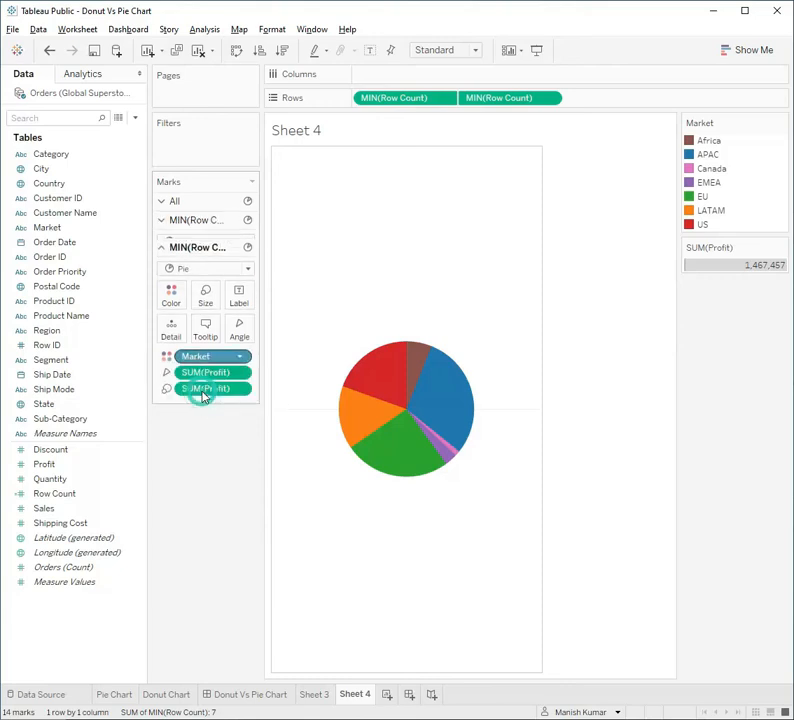
pyautogui.moveTo(200, 380); pyautogui.dragTo(210, 462)
pyautogui.moveTo(200, 350); pyautogui.dragTo(214, 482)
pyautogui.click(171, 287)
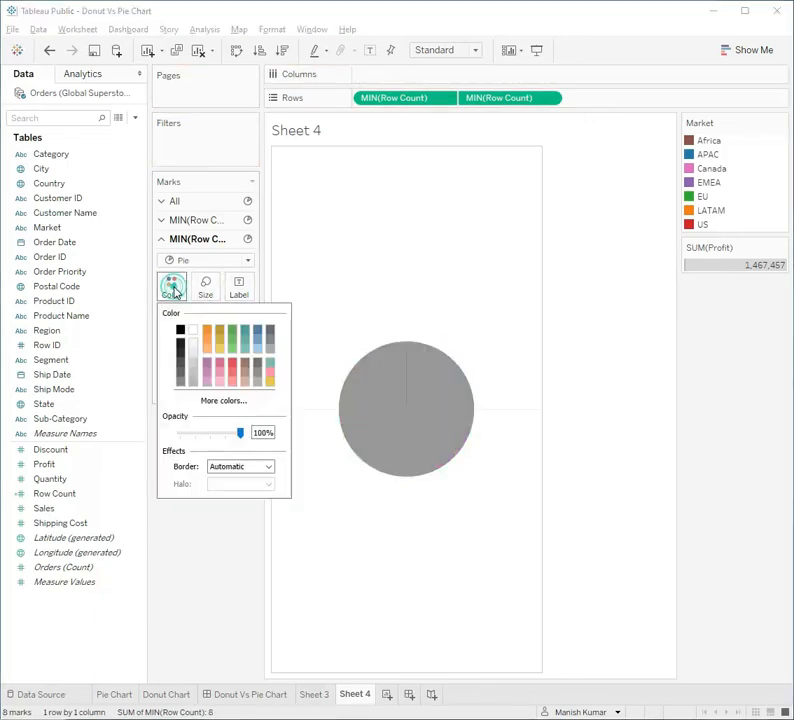
pyautogui.click(195, 331)
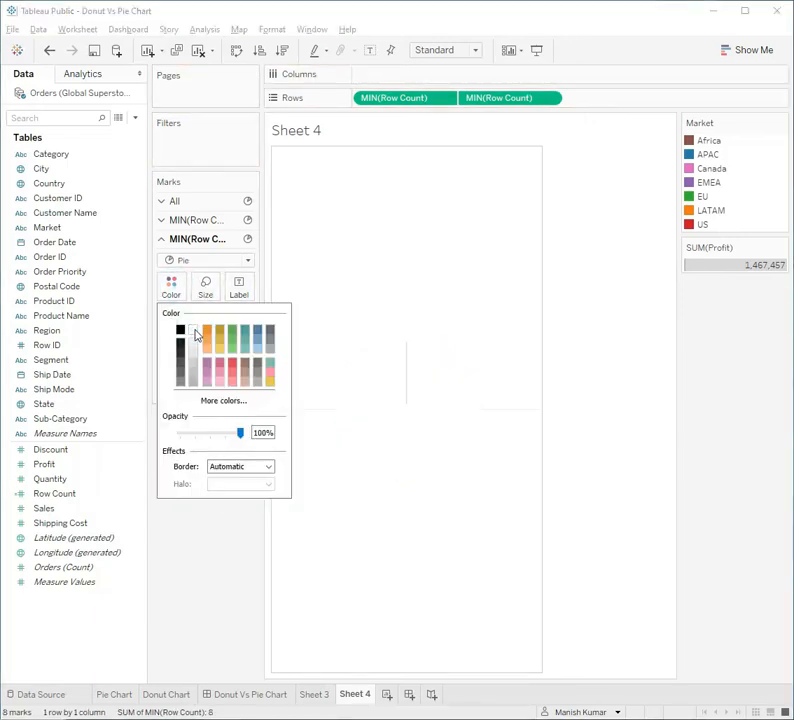
pyautogui.click(210, 524)
# Step: Shrink the white pie slightly so the coloured pie shows around it as a donut ring
pyautogui.click(206, 287)
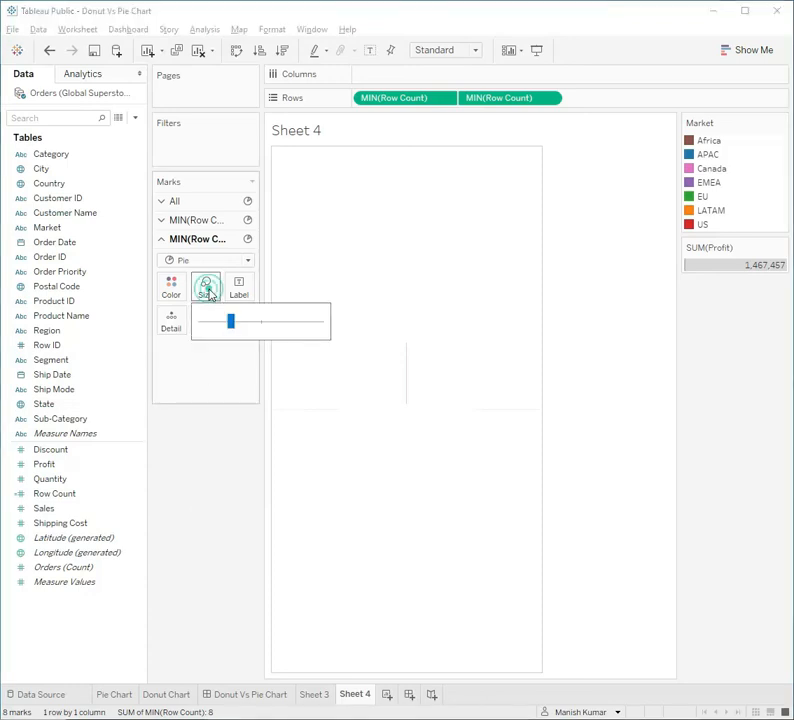
pyautogui.moveTo(231, 326); pyautogui.dragTo(225, 326)
pyautogui.click(221, 328)
pyautogui.click(221, 328)
pyautogui.click(223, 326)
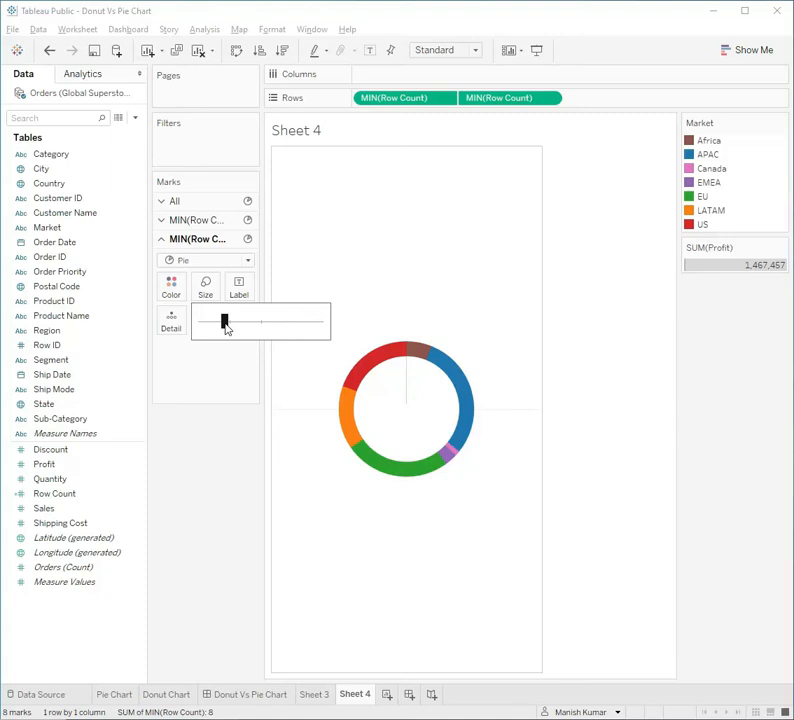
pyautogui.click(224, 322)
pyautogui.click(228, 461)
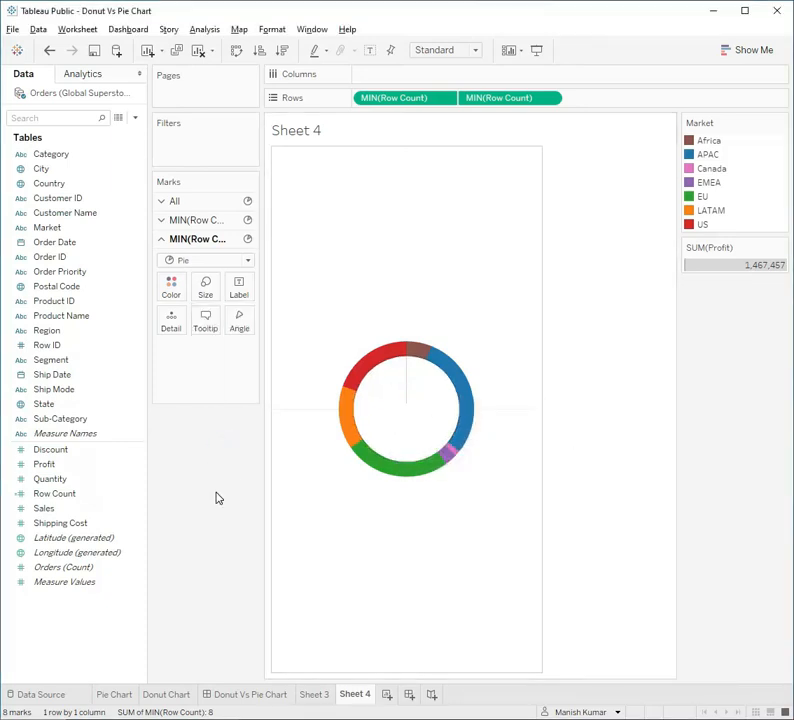
# Step: Label the slices of the first MIN(Row Count) pie with Market and Profit
pyautogui.click(203, 221)
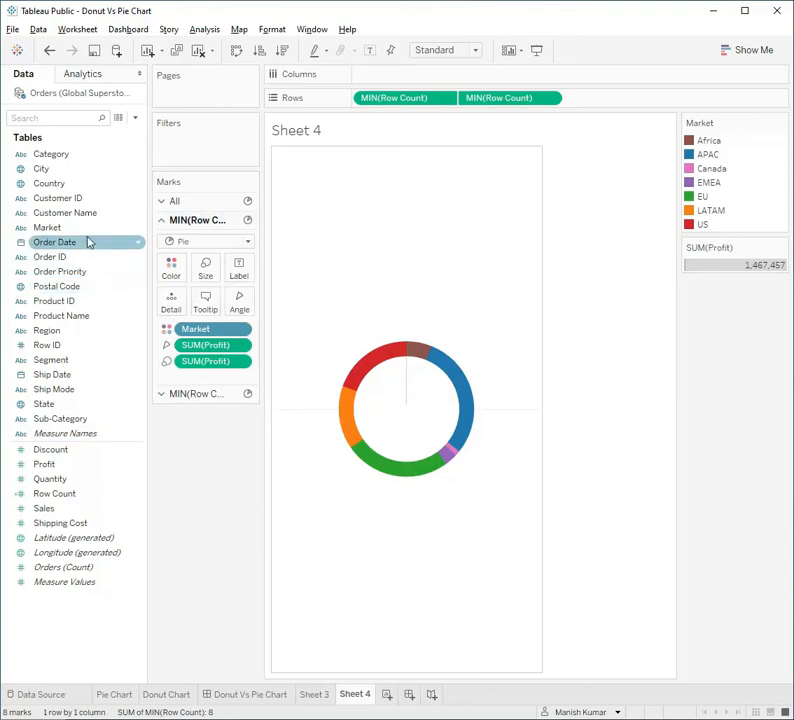
pyautogui.moveTo(130, 228); pyautogui.dragTo(240, 271)
pyautogui.moveTo(85, 464); pyautogui.dragTo(246, 276)
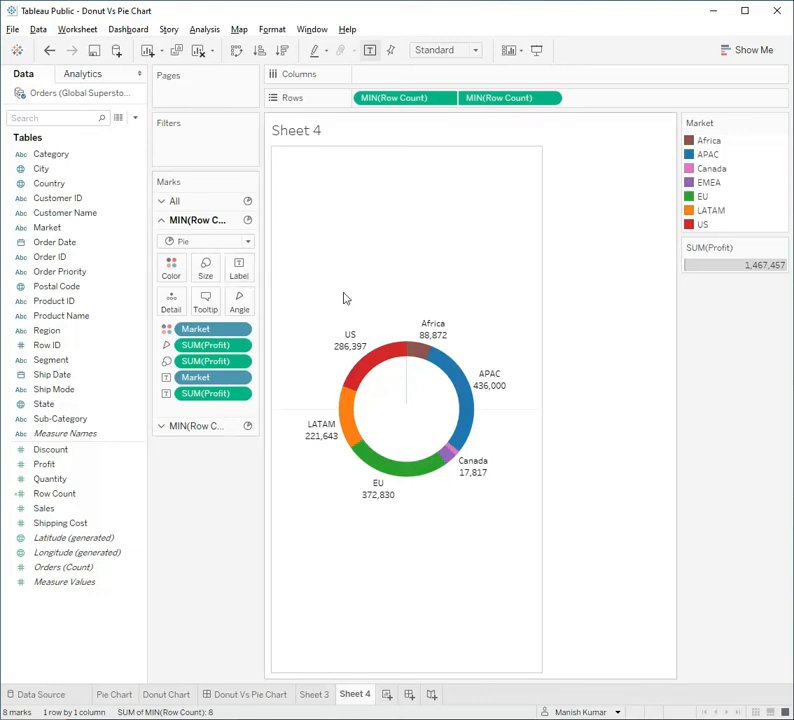
# Step: Add Profit as a label on the second MIN(Row Count) pie in the donut's centre
pyautogui.click(213, 427)
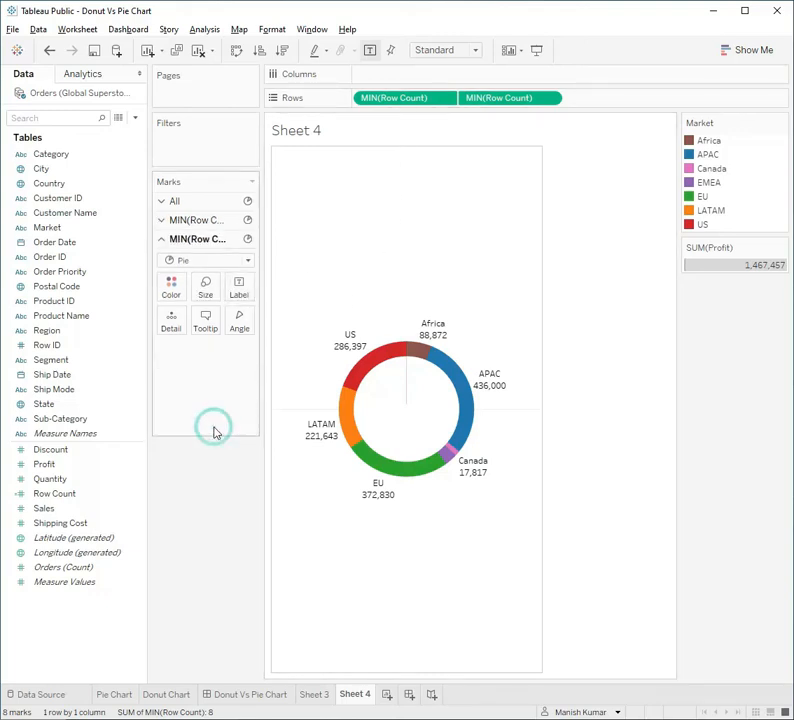
pyautogui.moveTo(386, 376)
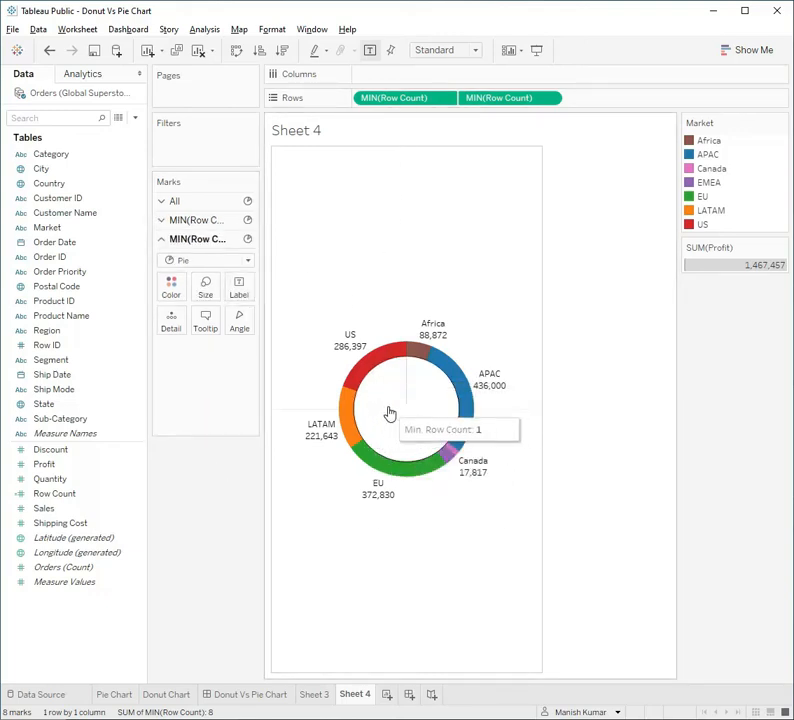
pyautogui.click(66, 470)
pyautogui.moveTo(66, 470); pyautogui.dragTo(239, 295)
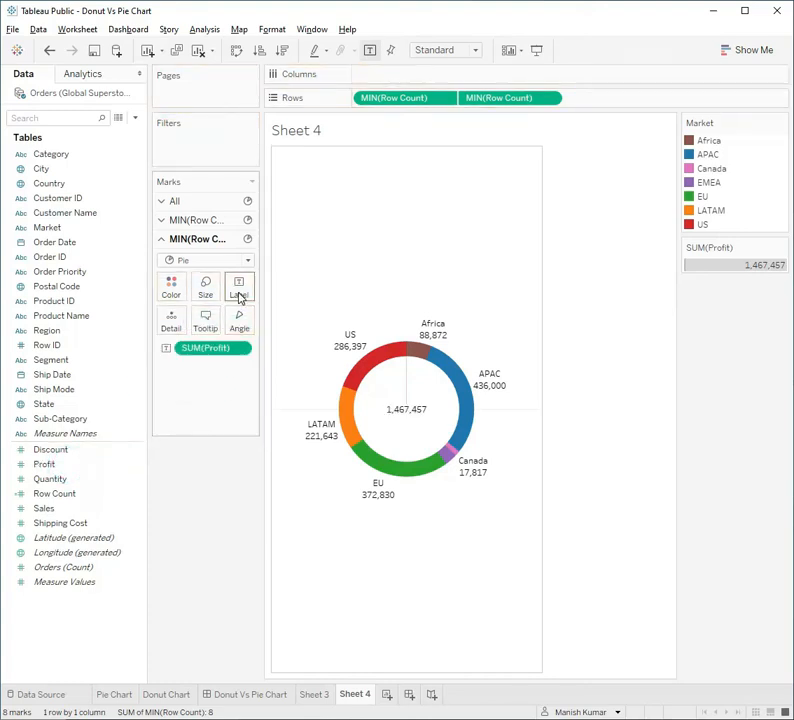
# Step: Format the donut's centre Profit label in 18 pt bold
pyautogui.click(239, 291)
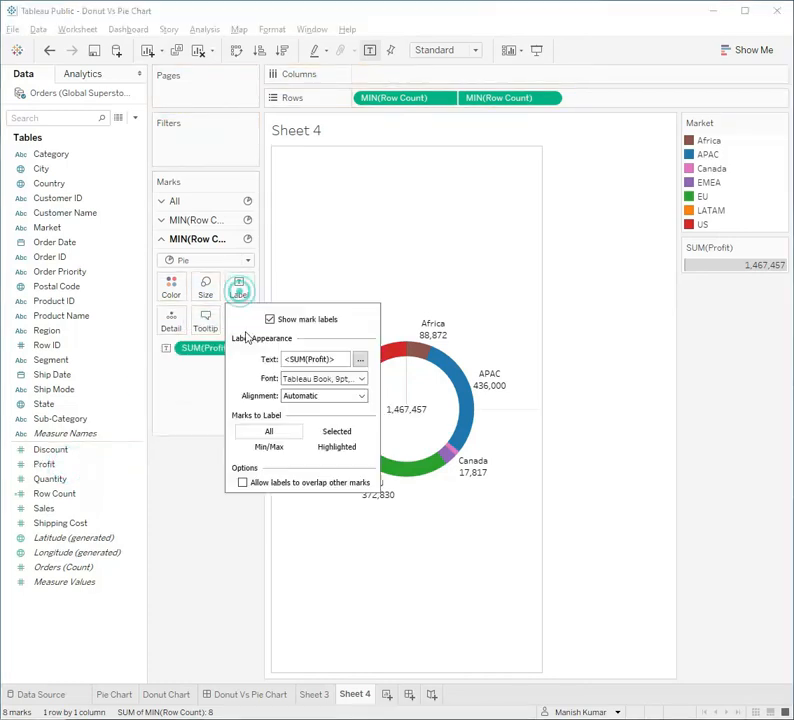
pyautogui.click(361, 378)
pyautogui.click(316, 417)
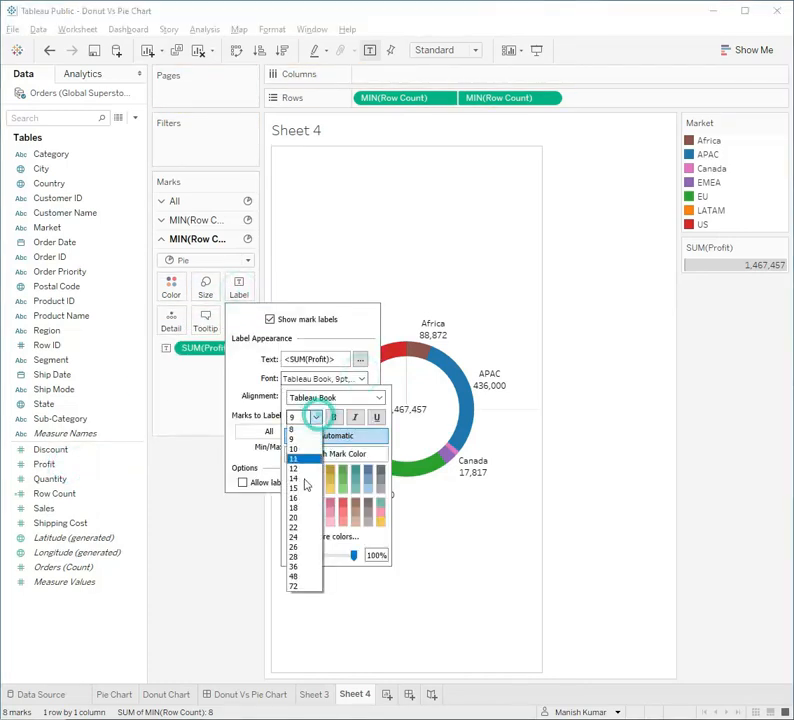
pyautogui.click(302, 510)
pyautogui.click(334, 417)
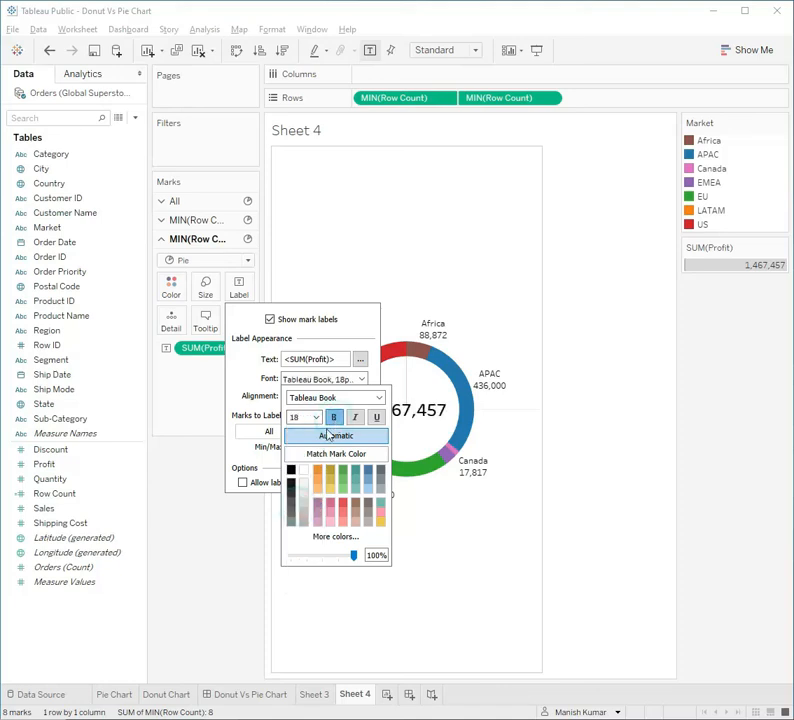
pyautogui.click(221, 560)
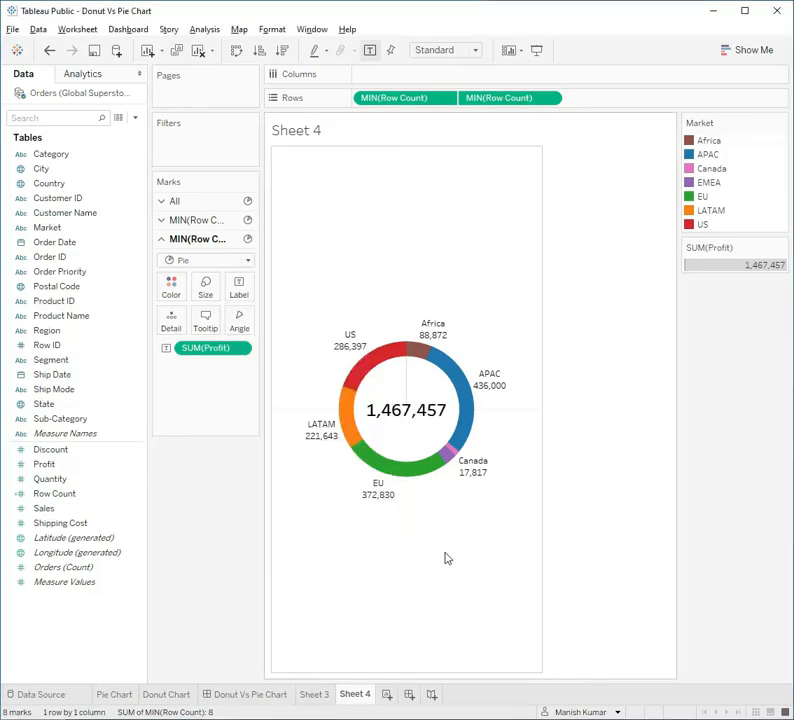
pyautogui.moveTo(424, 341)
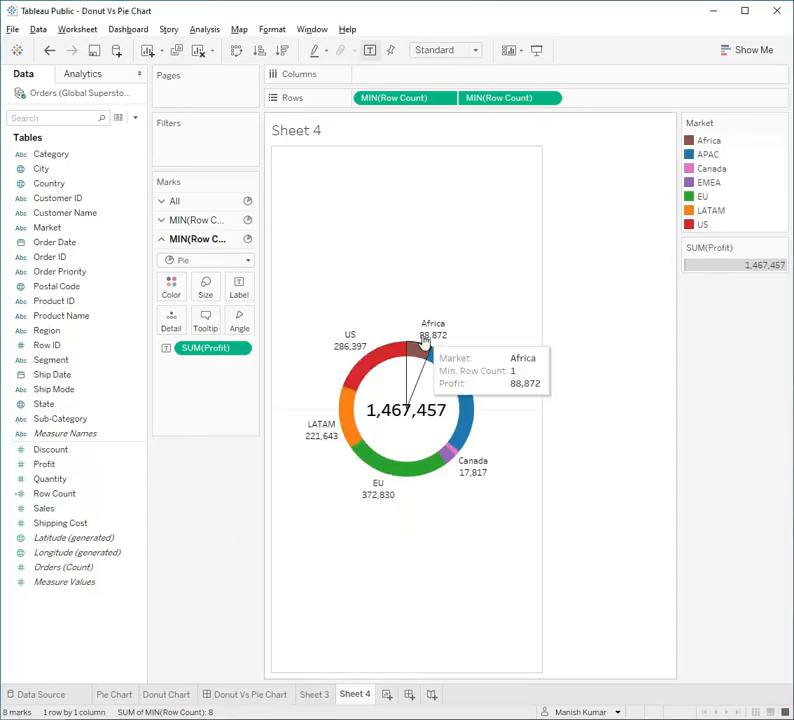
pyautogui.moveTo(467, 383)
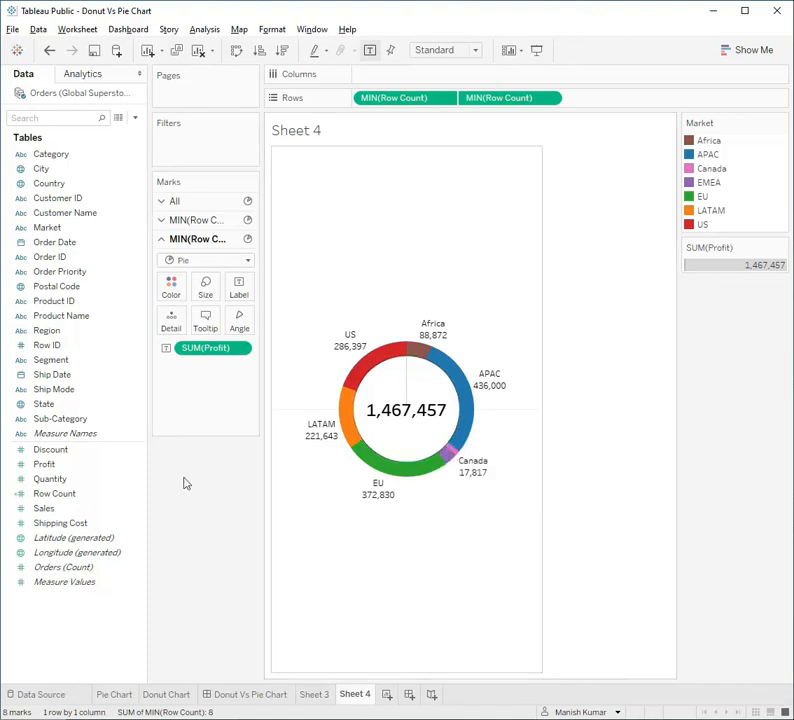
# Step: Sort the Market slices of the first MIN(Row Count) pie by the Profit field in descending order
pyautogui.click(199, 219)
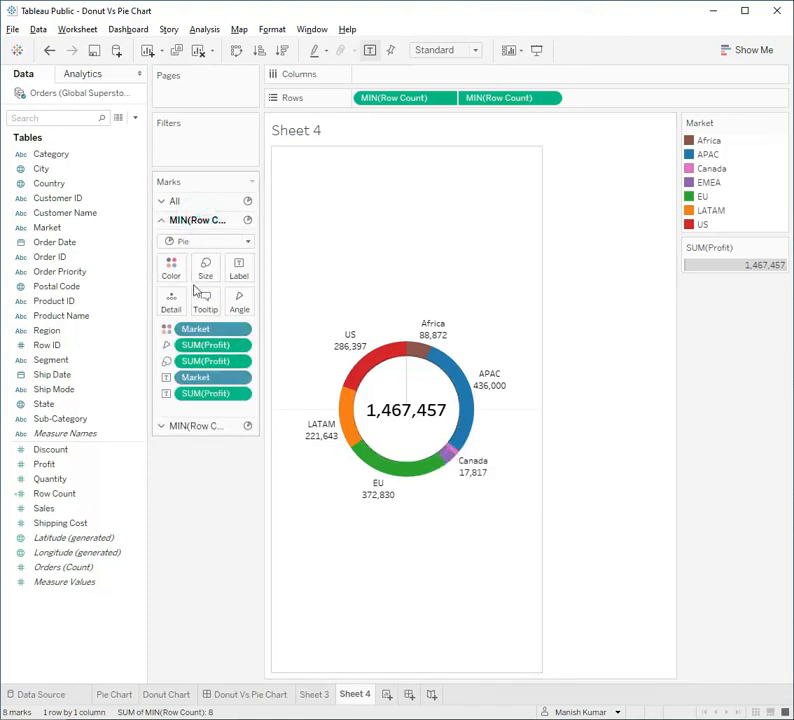
pyautogui.rightClick(205, 329)
pyautogui.click(244, 397)
pyautogui.moveTo(144, 272); pyautogui.dragTo(143, 272)
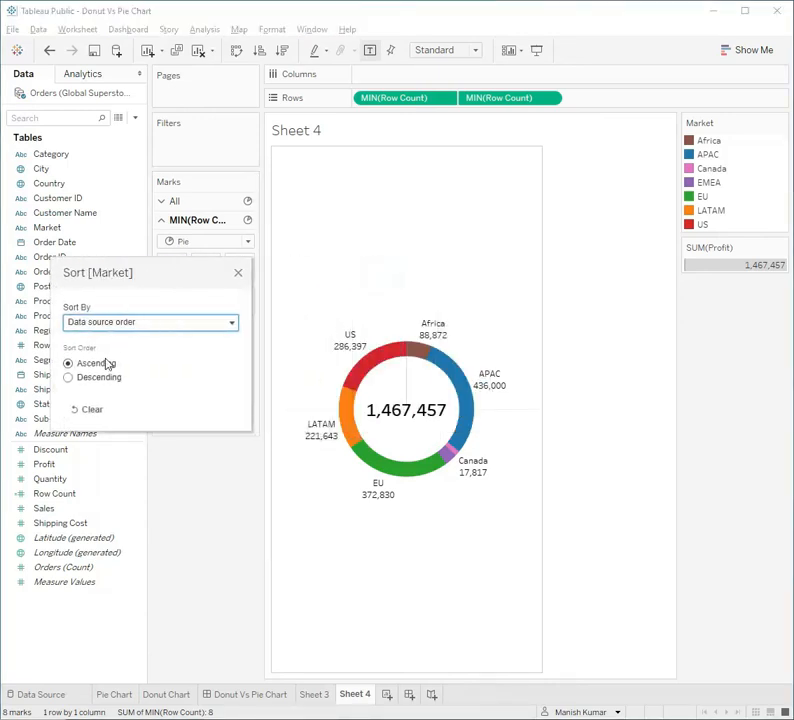
pyautogui.click(155, 326)
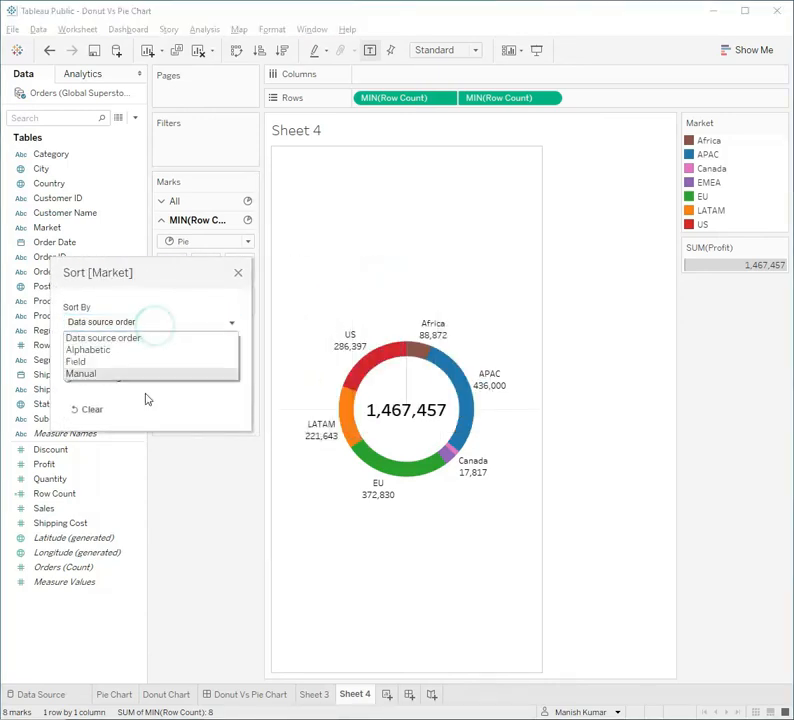
pyautogui.click(112, 364)
pyautogui.click(167, 420)
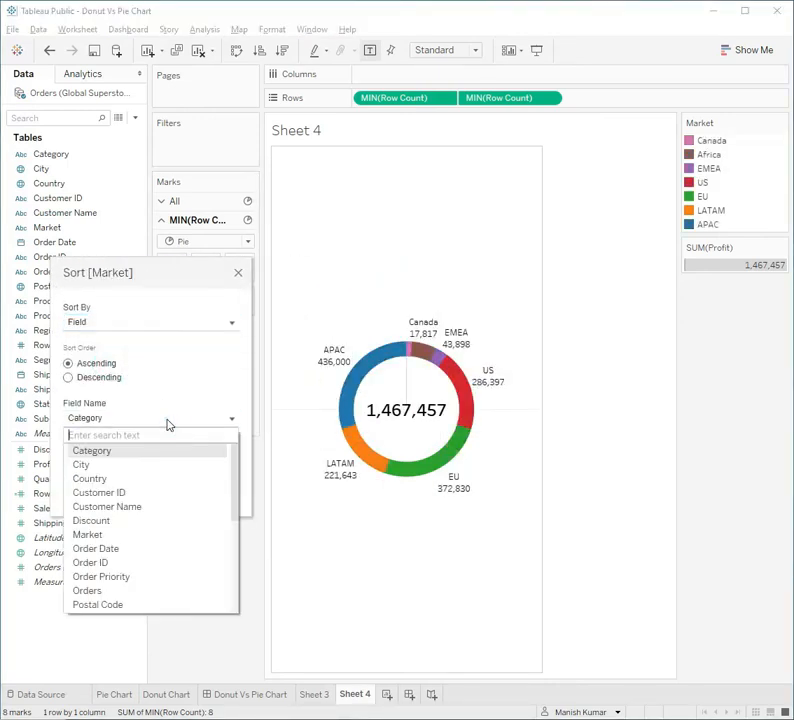
pyautogui.scroll(-3, 152, 545)
pyautogui.click(119, 548)
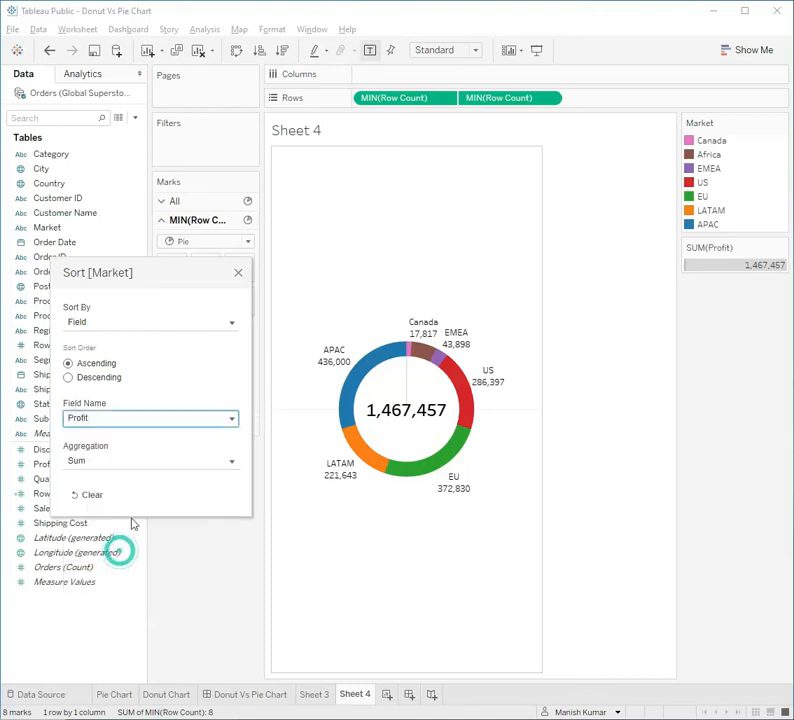
pyautogui.click(108, 377)
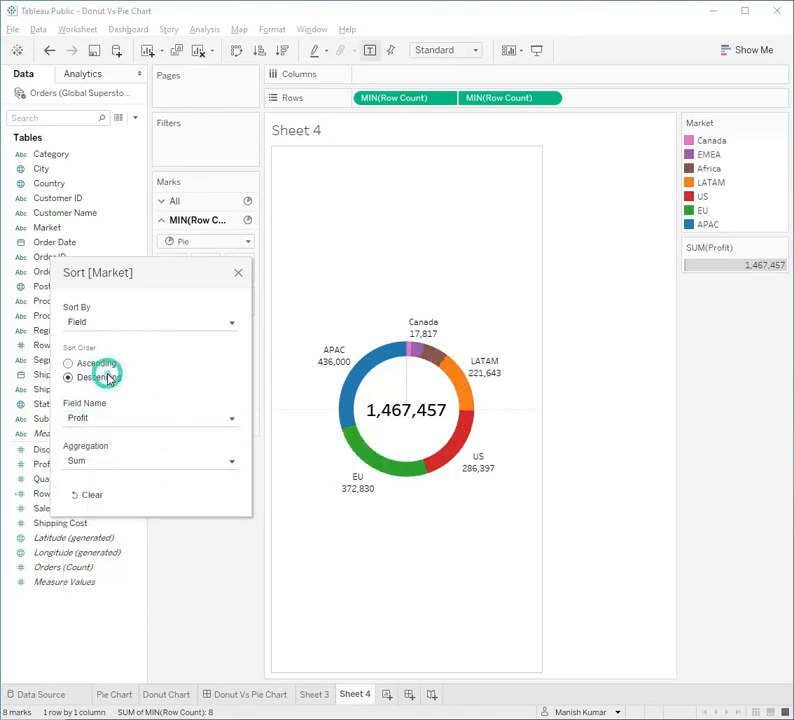
pyautogui.click(193, 573)
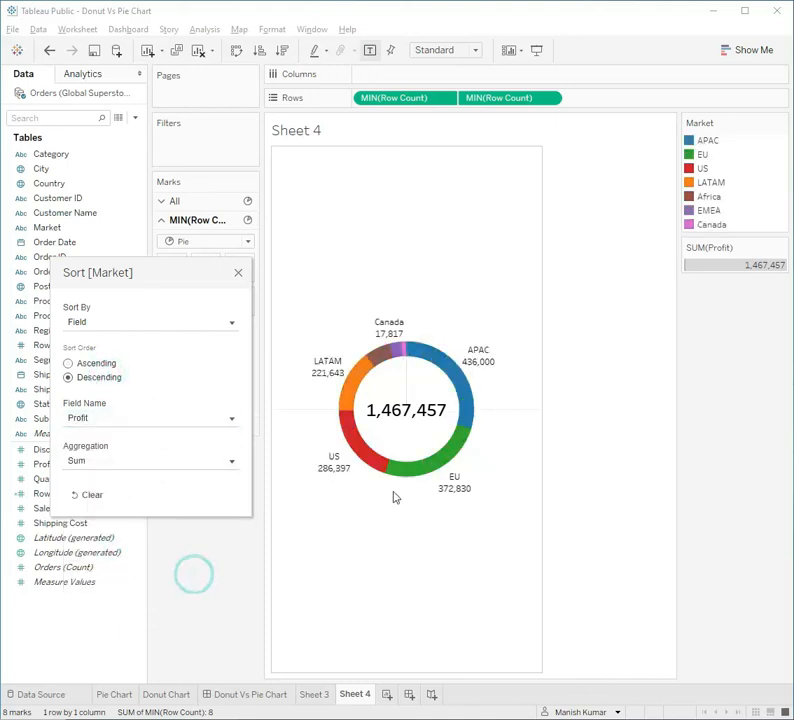
pyautogui.click(238, 272)
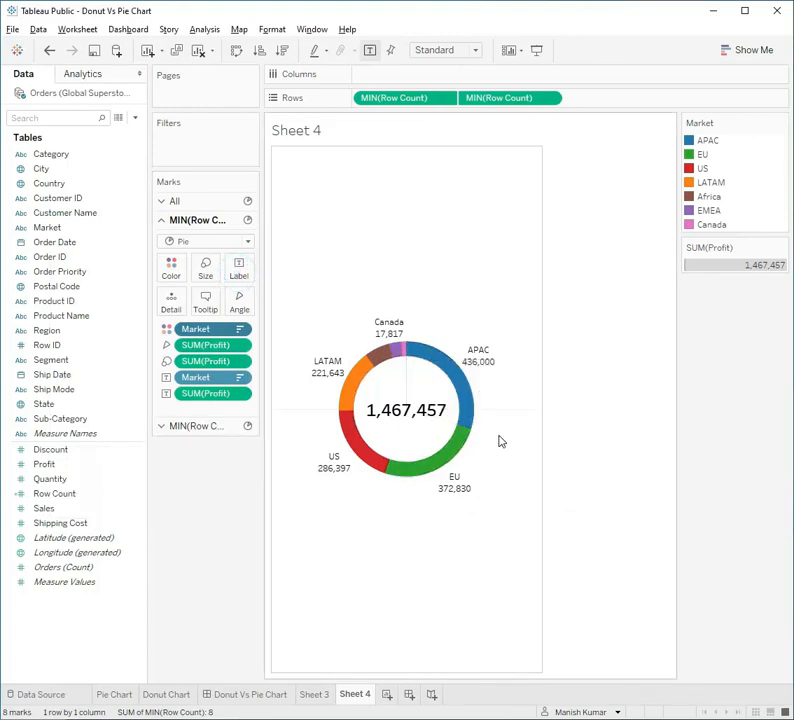
# Step: Open the Donut Vs Pie Chart dashboard to compare the donut chart with the pie chart
pyautogui.click(245, 699)
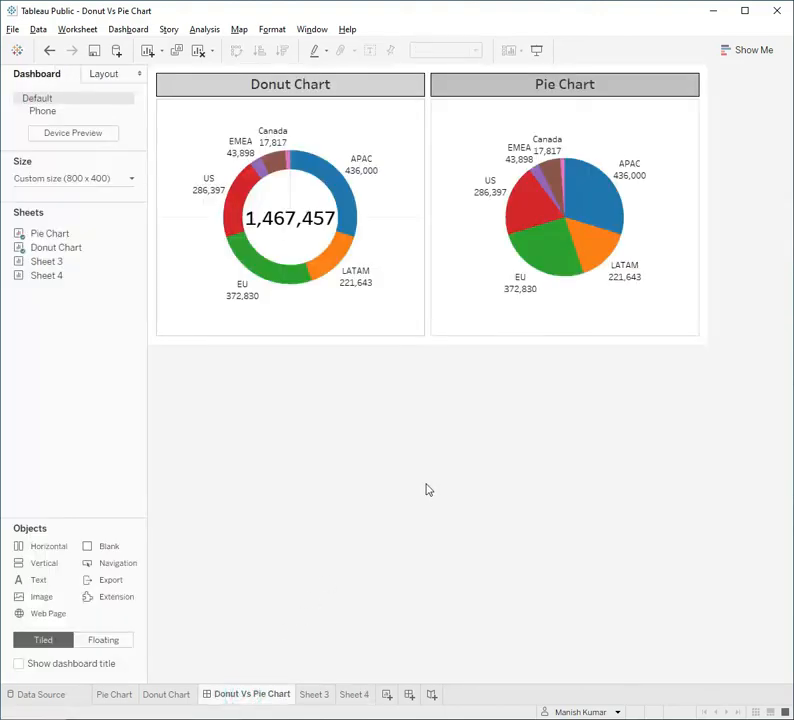